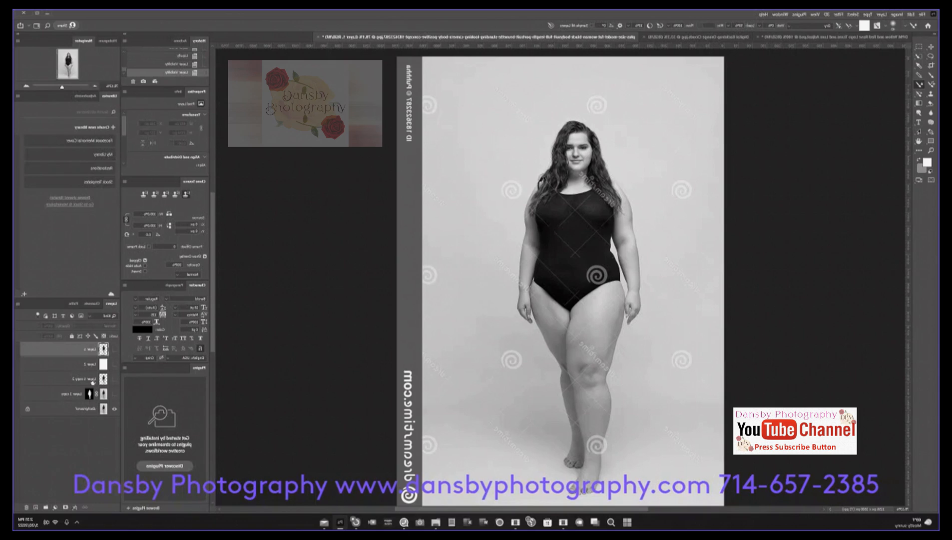
# Step: Duplicate the Background layer
pyautogui.click(77, 409)
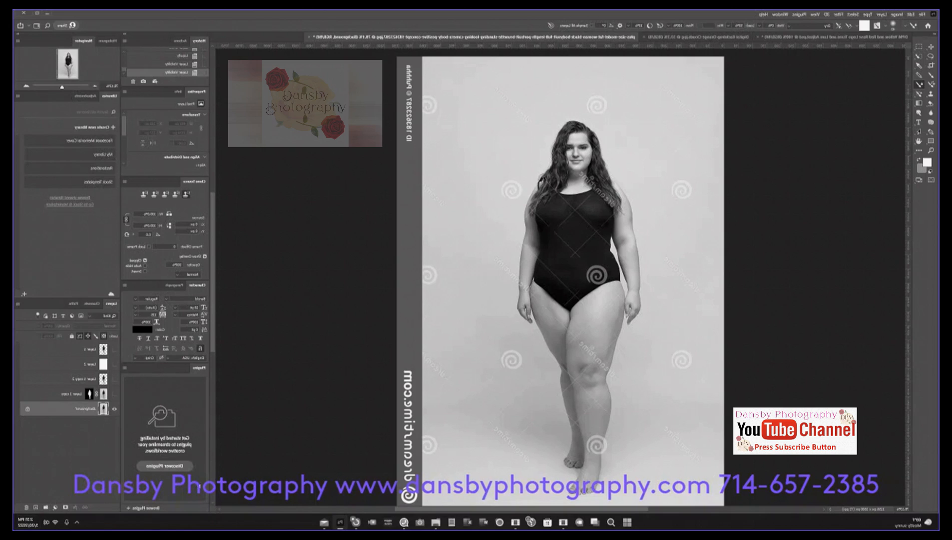
pyautogui.click(59, 399)
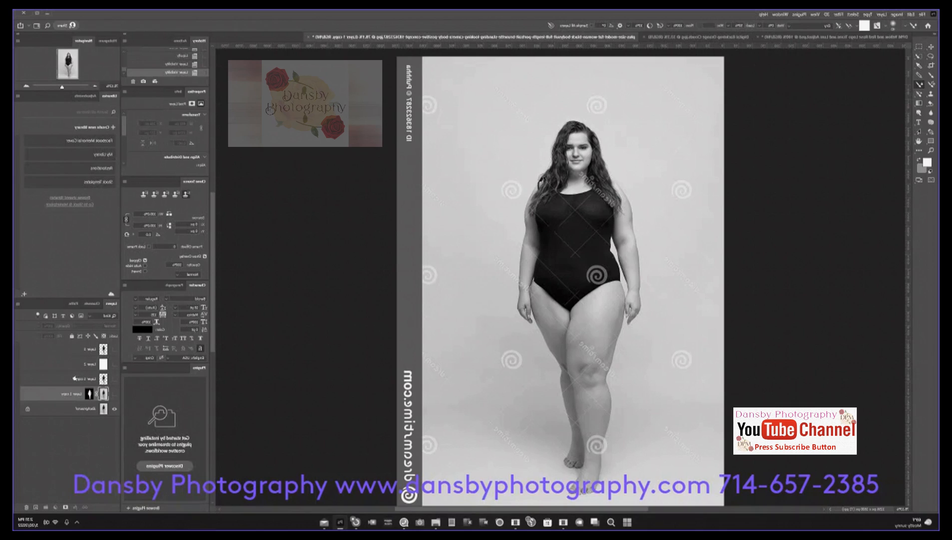
pyautogui.click(70, 410)
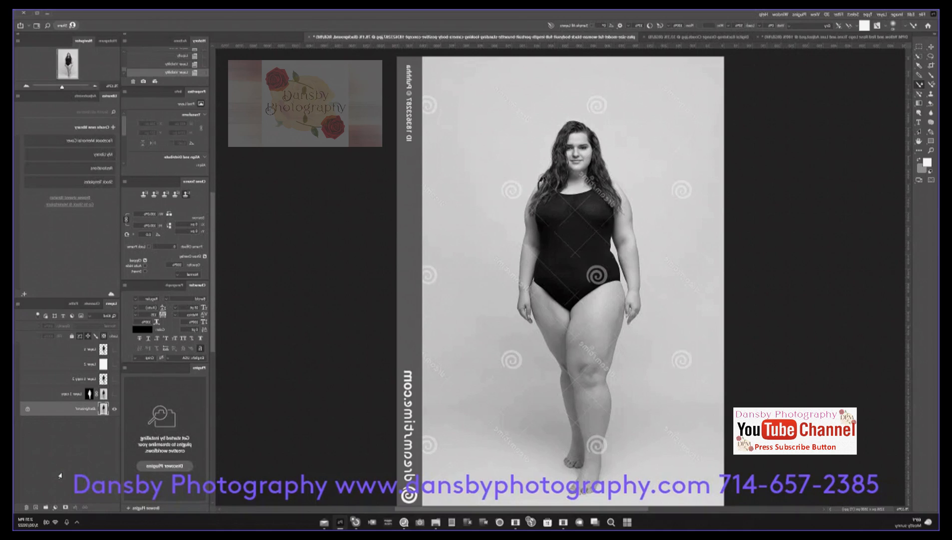
pyautogui.hotkey('ctrl', 'j')
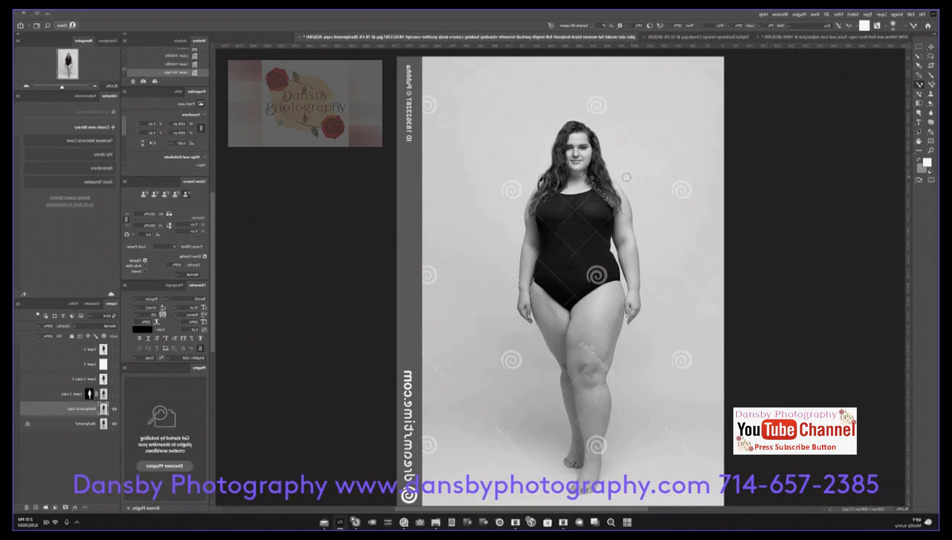
# Step: Hide the original Background layer and add an empty layer directly beneath Background copy
pyautogui.click(115, 423)
pyautogui.click(35, 508)
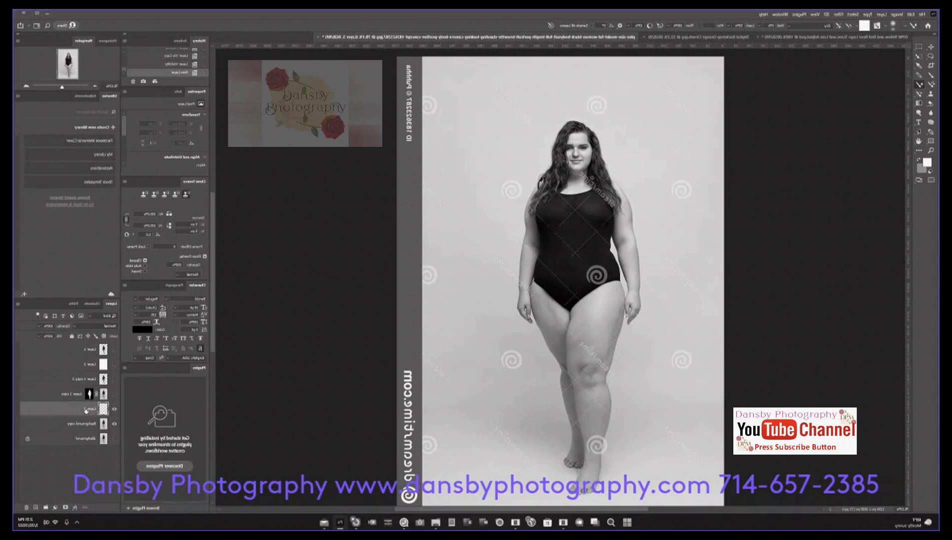
pyautogui.moveTo(87, 411); pyautogui.dragTo(83, 429)
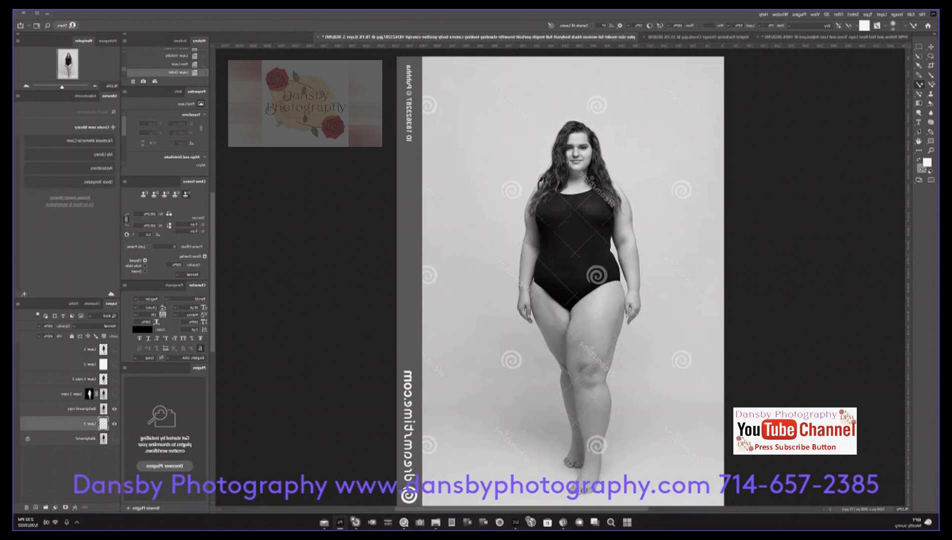
# Step: Select the woman's head, hair and swimsuit on the Background copy layer with the Quick Selection tool
pyautogui.click(916, 58)
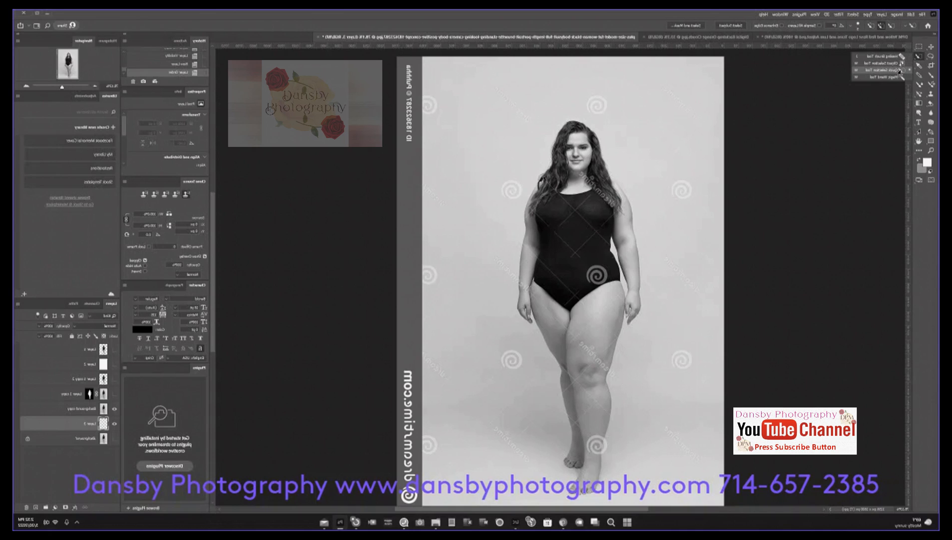
pyautogui.click(896, 70)
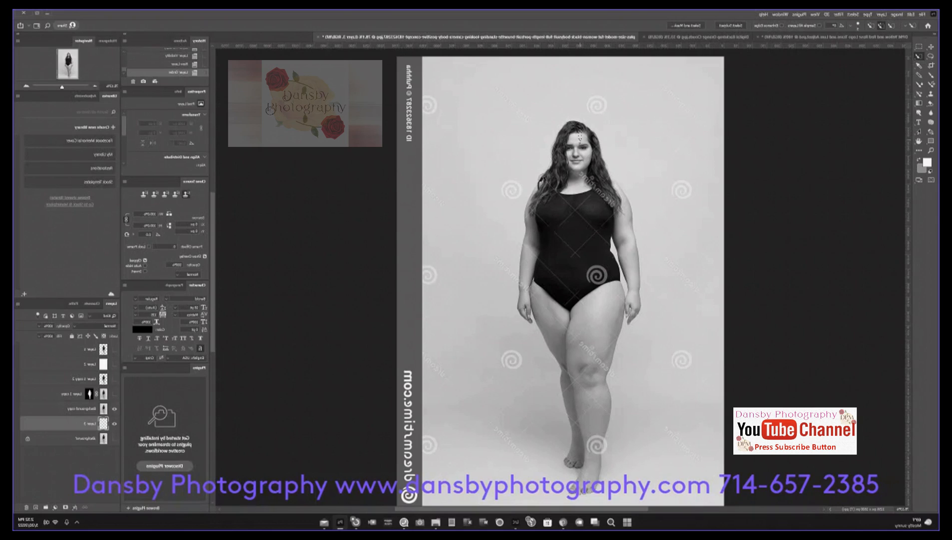
pyautogui.moveTo(575, 198); pyautogui.dragTo(589, 287)
pyautogui.moveTo(576, 171); pyautogui.dragTo(578, 178)
pyautogui.moveTo(574, 133); pyautogui.dragTo(579, 167)
pyautogui.click(84, 409)
pyautogui.hotkey('ctrl', 'a')
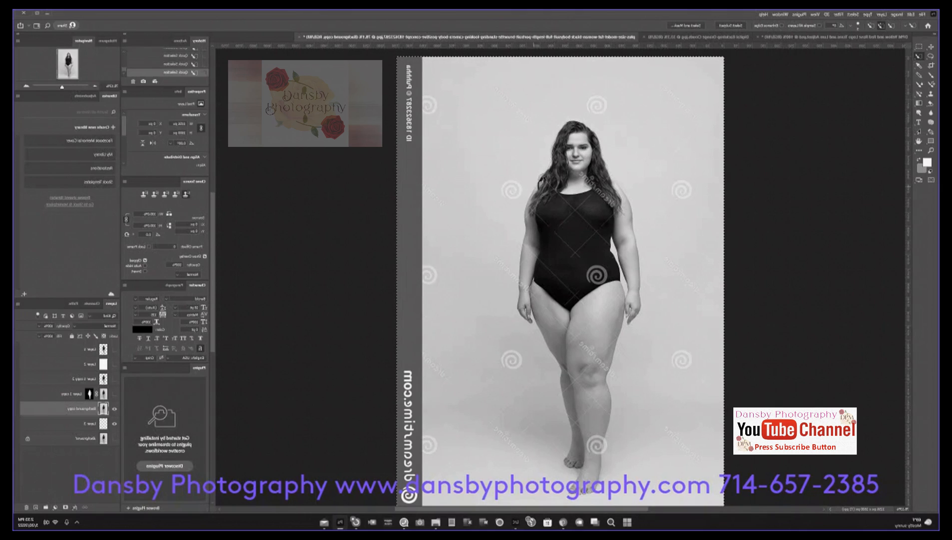
pyautogui.hotkey('ctrl', 'd')
pyautogui.moveTo(576, 177)
pyautogui.mouseDown()
pyautogui.moveTo(576, 205)
pyautogui.moveTo(581, 146)
pyautogui.mouseUp()
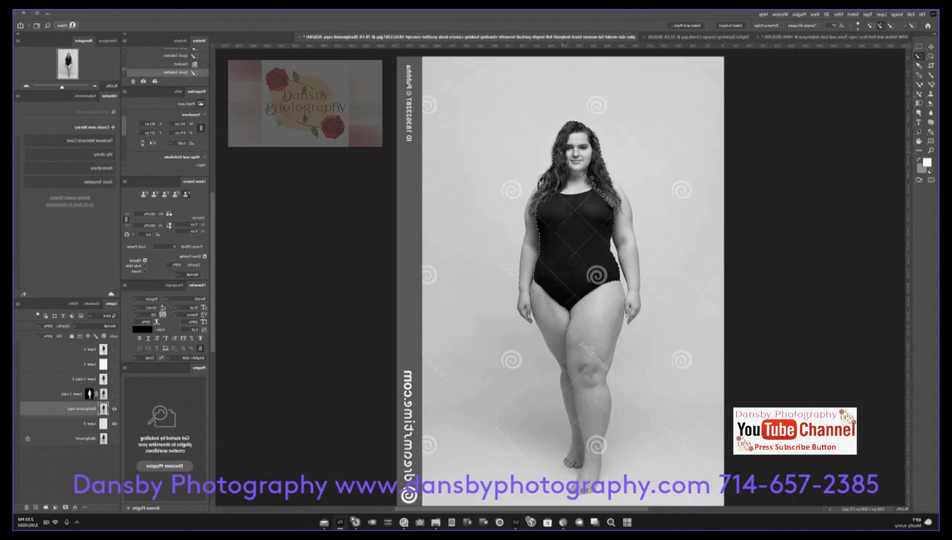
# Step: Extend the selection over the woman's shoulders, arms, hands, thighs, lower legs and feet
pyautogui.moveTo(547, 188); pyautogui.dragTo(533, 215)
pyautogui.moveTo(611, 168); pyautogui.dragTo(638, 292)
pyautogui.moveTo(631, 299); pyautogui.dragTo(631, 301)
pyautogui.moveTo(546, 286); pyautogui.dragTo(558, 337)
pyautogui.moveTo(614, 284); pyautogui.dragTo(610, 298)
pyautogui.moveTo(564, 368); pyautogui.dragTo(596, 415)
pyautogui.moveTo(602, 395); pyautogui.dragTo(605, 419)
# Step: Subtract the background gap between the arm and the waist and hip from the selection, using a smaller brush
pyautogui.press(']')
pyautogui.scroll(4, 615, 242)
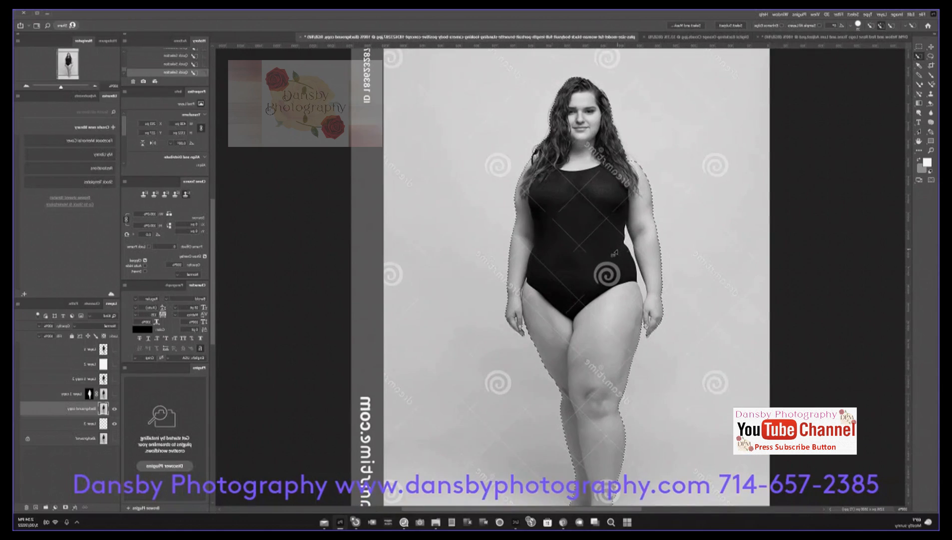
pyautogui.moveTo(688, 169)
pyautogui.mouseDown()
pyautogui.moveTo(584, 325)
pyautogui.moveTo(544, 263)
pyautogui.mouseUp()
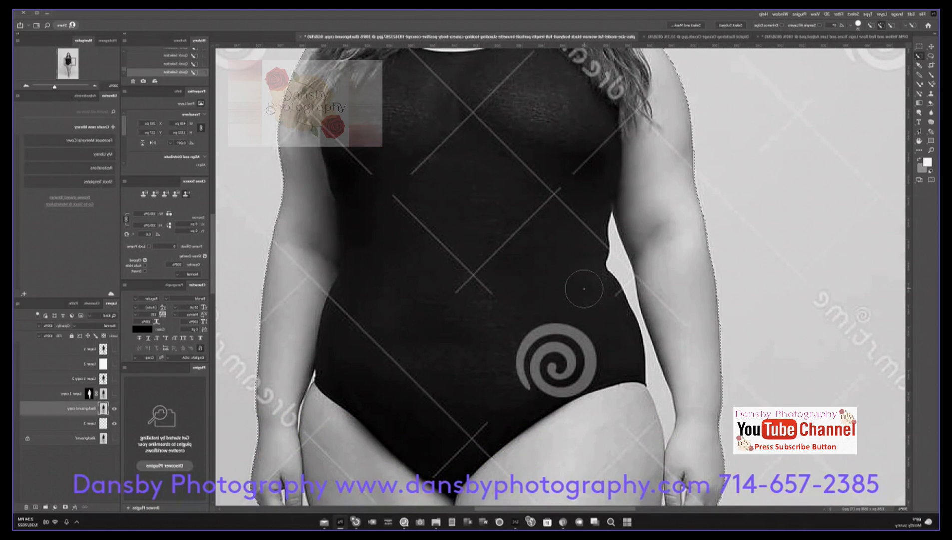
pyautogui.press('[')
pyautogui.press('[')
pyautogui.press('[')
pyautogui.press('[')
pyautogui.press('[')
pyautogui.press('alt')
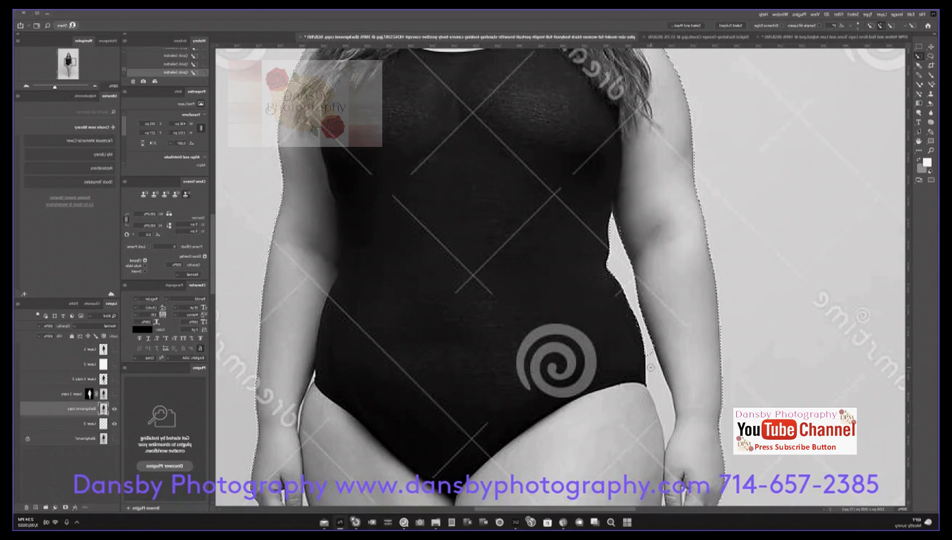
pyautogui.press('alt')
pyautogui.moveTo(653, 360); pyautogui.dragTo(667, 429)
# Step: Subtract the background area between the two feet from the selection
pyautogui.moveTo(507, 370); pyautogui.dragTo(493, 162)
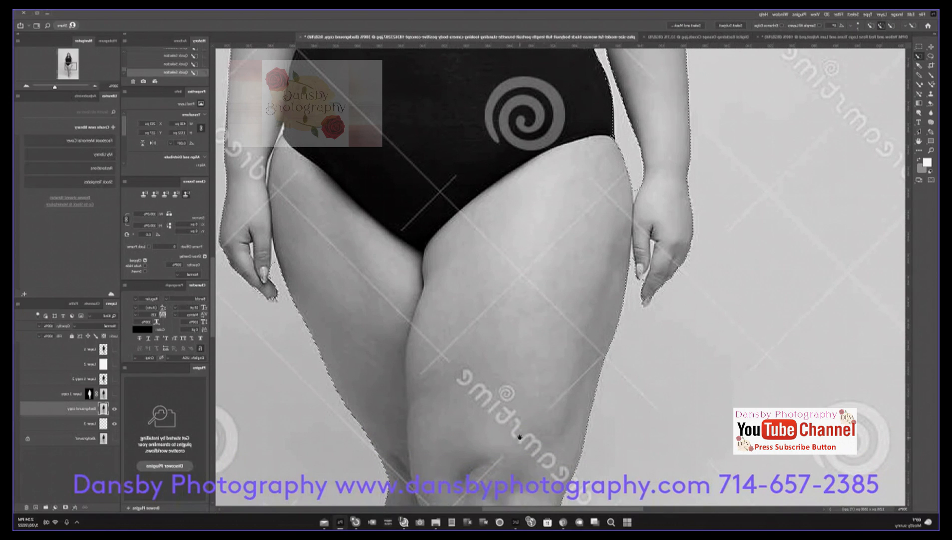
pyautogui.moveTo(520, 438); pyautogui.dragTo(600, 143)
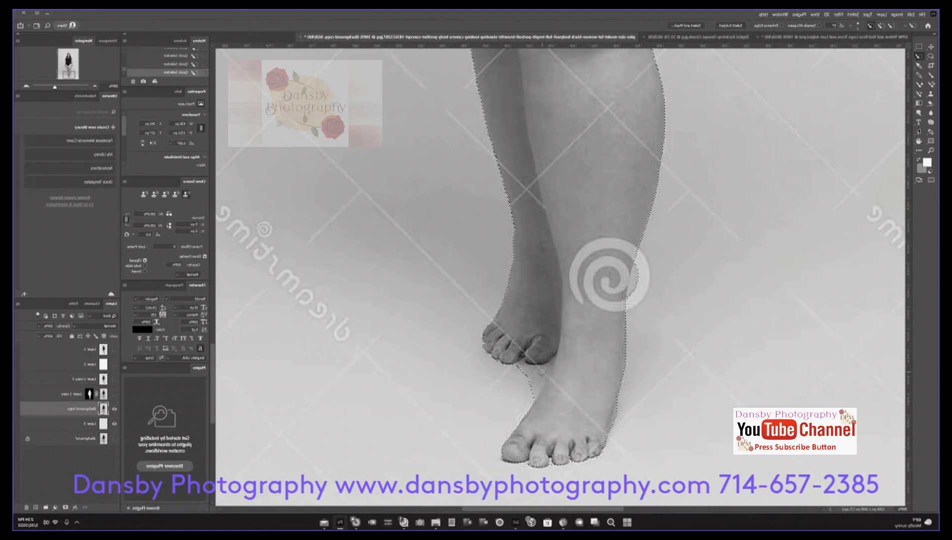
pyautogui.moveTo(541, 373); pyautogui.dragTo(530, 383)
pyautogui.scroll(10, 484, 237)
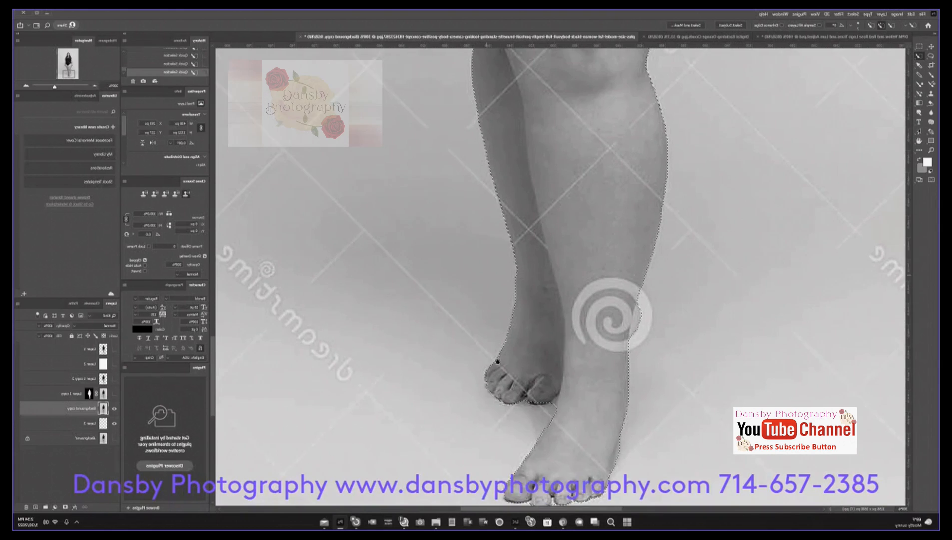
pyautogui.scroll(3, 396, 210)
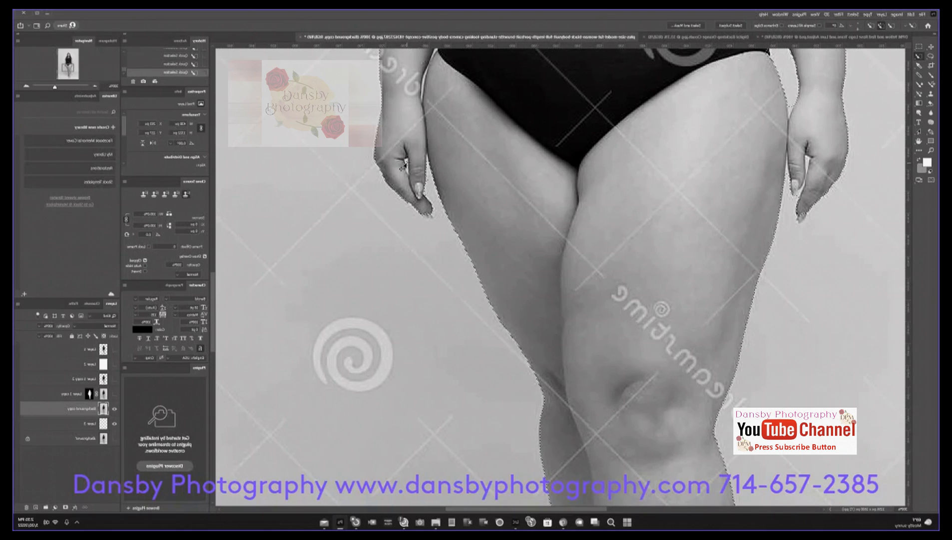
# Step: Refine the selection edge around the other hand and thigh, and check the outline up to the hair
pyautogui.hotkey('ctrl', '+')
pyautogui.hotkey('ctrl', '+')
pyautogui.moveTo(340, 141); pyautogui.dragTo(528, 340)
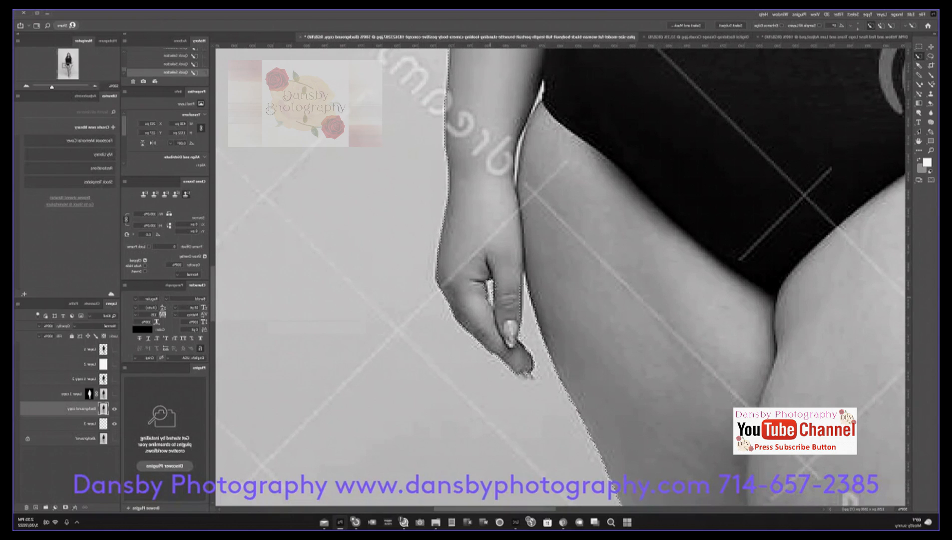
pyautogui.press('alt')
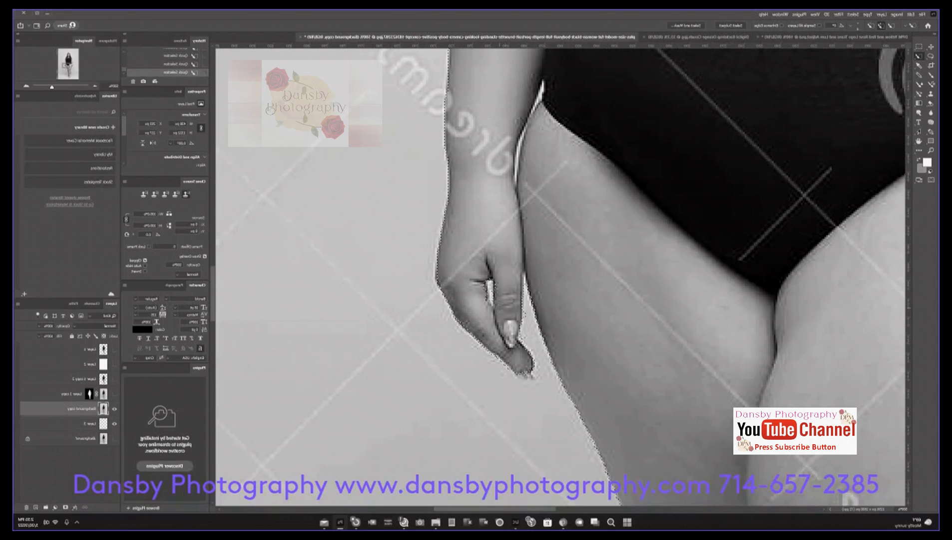
pyautogui.moveTo(458, 248); pyautogui.dragTo(420, 383)
pyautogui.moveTo(622, 122); pyautogui.dragTo(547, 124)
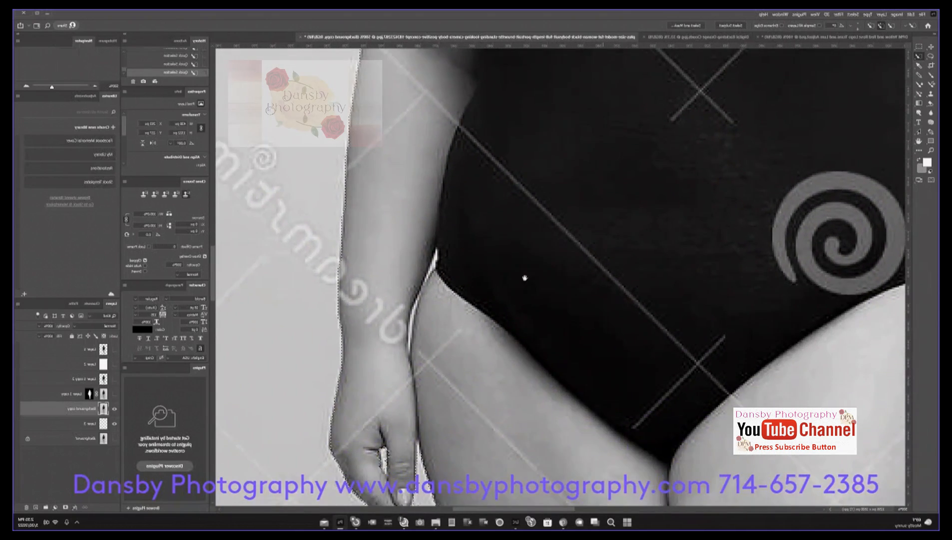
pyautogui.moveTo(525, 277); pyautogui.dragTo(518, 374)
pyautogui.moveTo(537, 122); pyautogui.dragTo(521, 355)
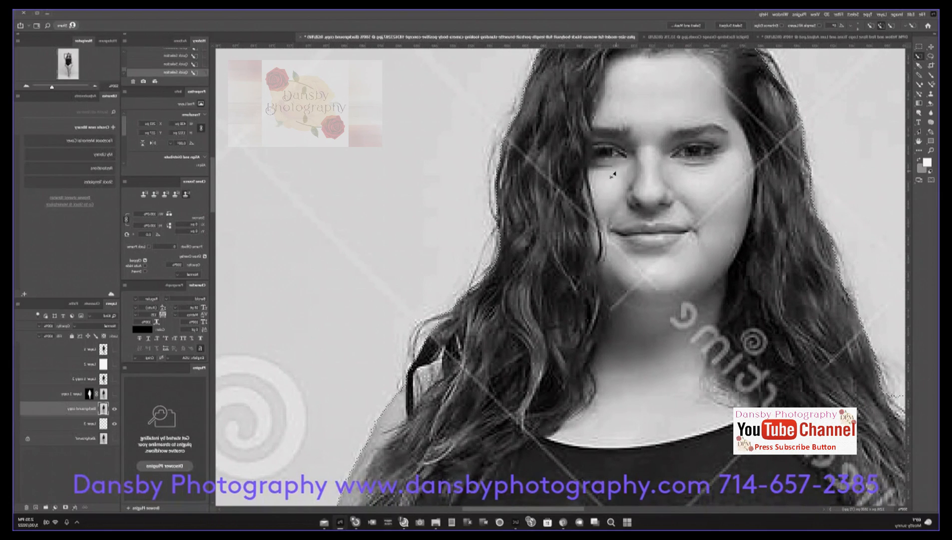
pyautogui.hotkey('ctrl', '0')
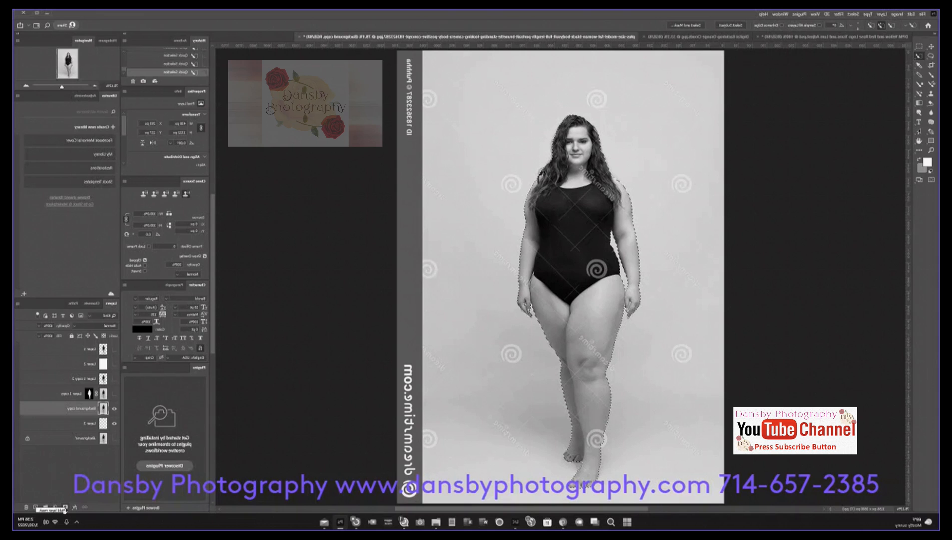
# Step: Try masking the Background copy layer with the selection, and undo the layer mask
pyautogui.click(65, 509)
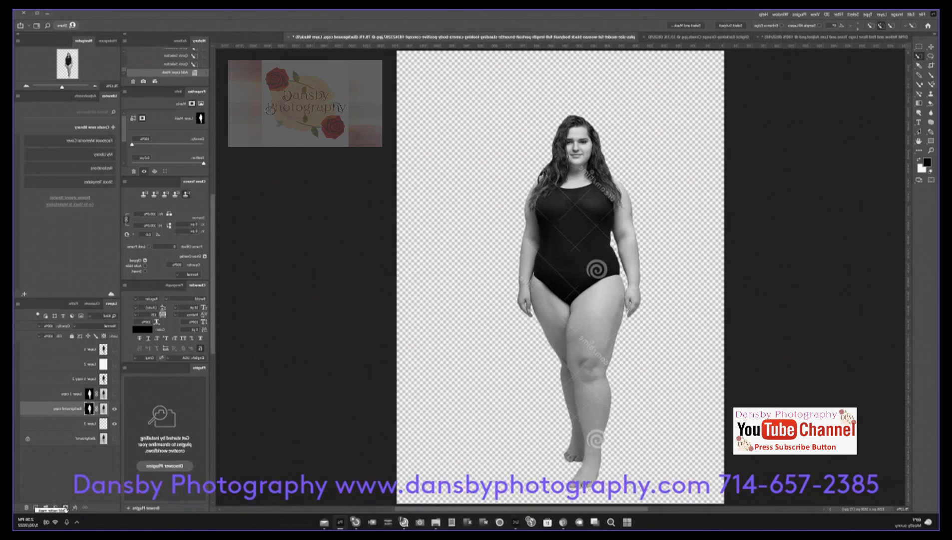
pyautogui.hotkey('ctrl', 'z')
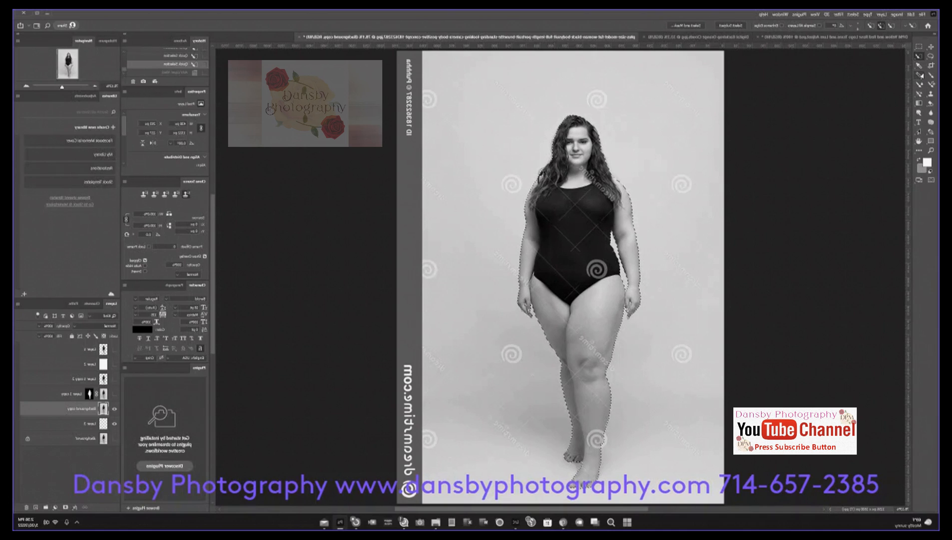
# Step: Switch to the Mixer Brush and invert the selection so it covers the backdrop around the woman
pyautogui.click(920, 84)
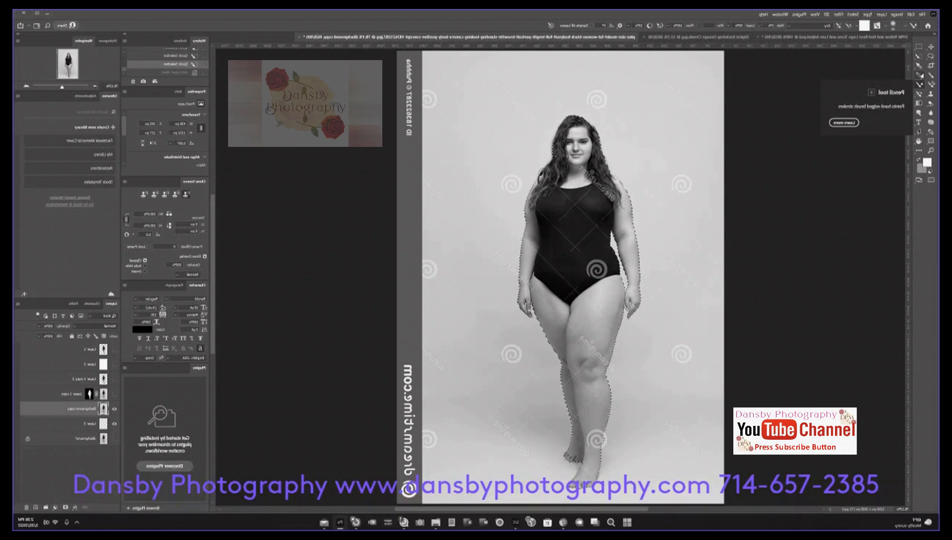
pyautogui.click(694, 81)
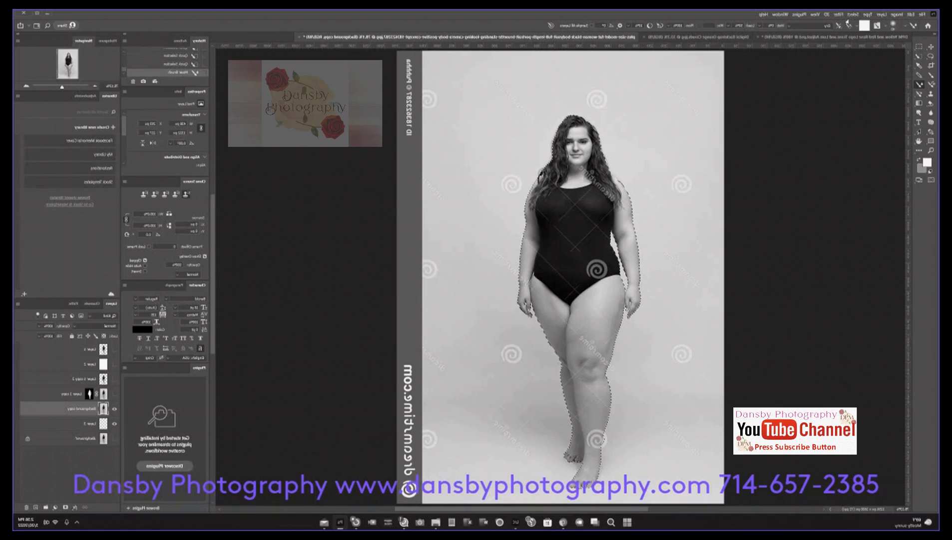
pyautogui.click(854, 15)
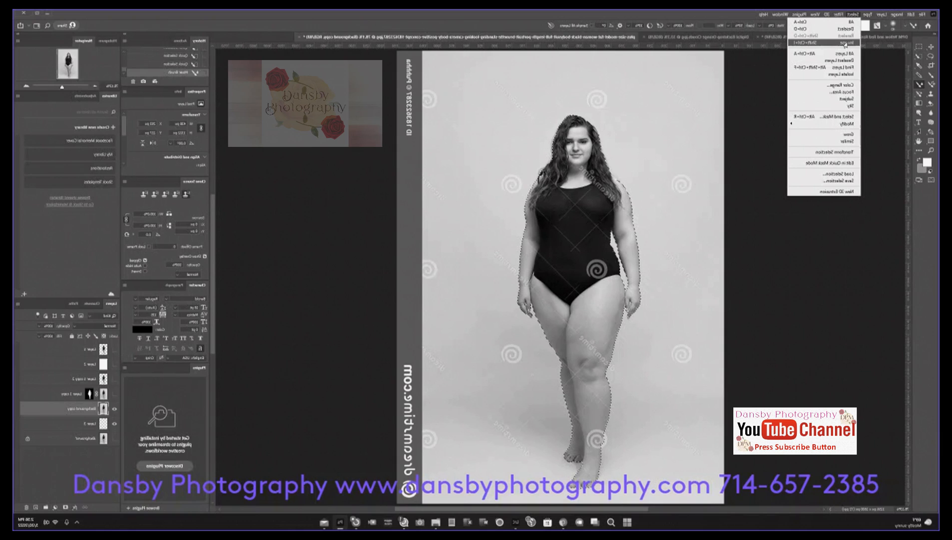
pyautogui.click(845, 44)
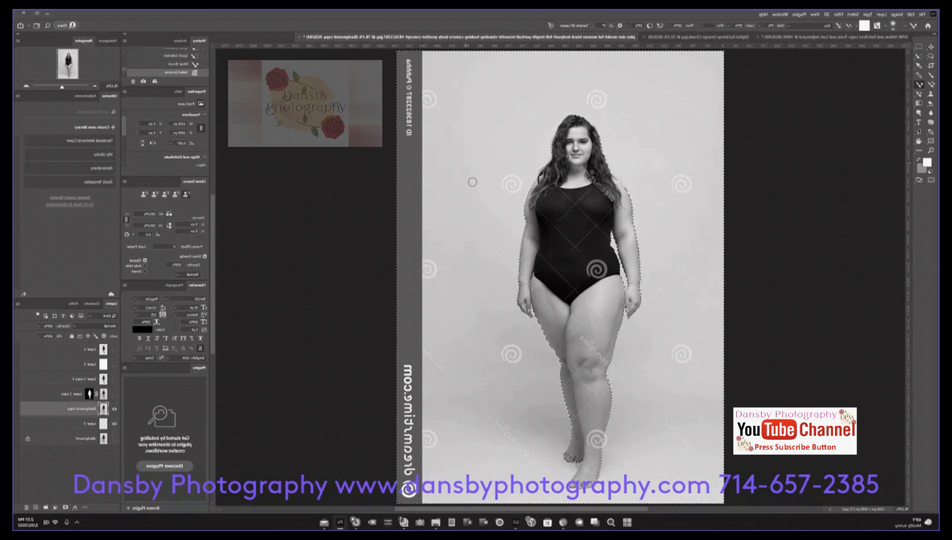
# Step: Paint the selected backdrop on Background copy white with a Mixer Brush enlarged to span the whole image
pyautogui.click(675, 117)
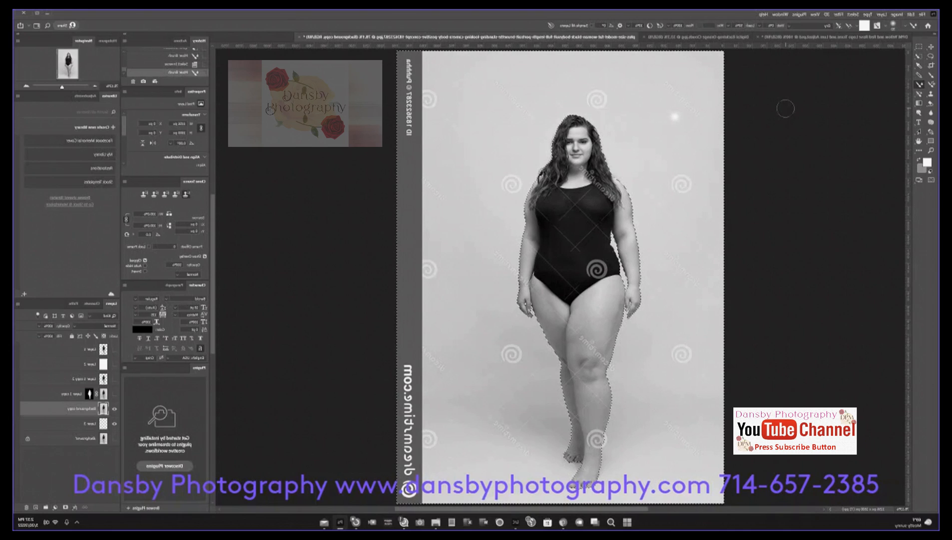
pyautogui.press(']')
pyautogui.press(']')
pyautogui.press(']')
pyautogui.press(']')
pyautogui.press(']')
pyautogui.press(']')
pyautogui.press(']')
pyautogui.press(']')
pyautogui.press(']')
pyautogui.press(']')
pyautogui.press(']')
pyautogui.press(']')
pyautogui.press(']')
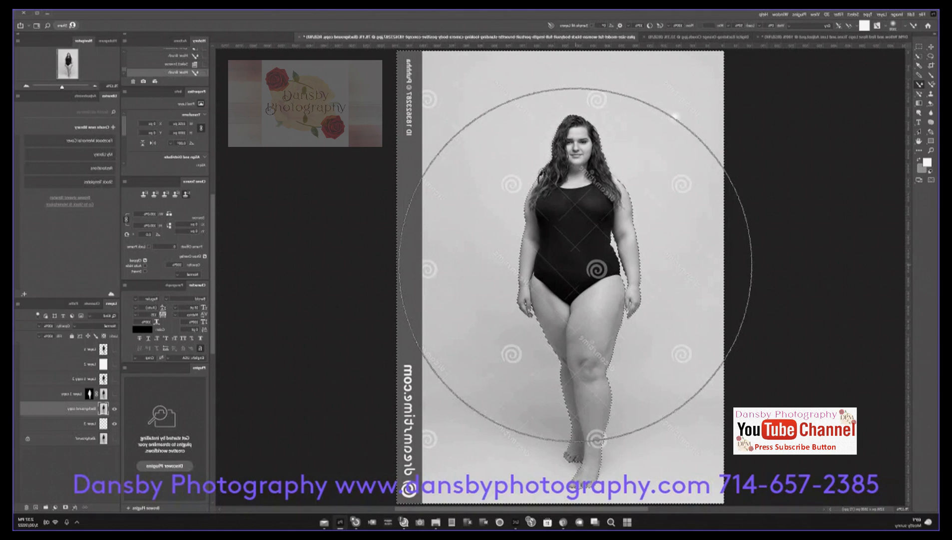
pyautogui.press(']')
pyautogui.press(']')
pyautogui.press(']')
pyautogui.press(']')
pyautogui.press(']')
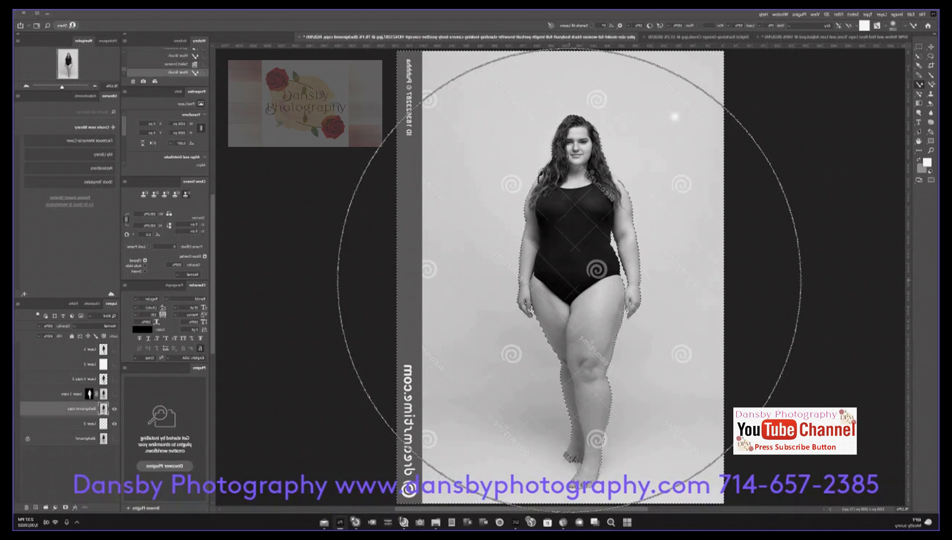
pyautogui.moveTo(570, 280)
pyautogui.mouseDown()
pyautogui.moveTo(521, 286)
pyautogui.moveTo(585, 202)
pyautogui.moveTo(468, 191)
pyautogui.moveTo(404, 372)
pyautogui.moveTo(393, 269)
pyautogui.moveTo(403, 260)
pyautogui.moveTo(408, 400)
pyautogui.moveTo(442, 408)
pyautogui.moveTo(510, 395)
pyautogui.moveTo(663, 330)
pyautogui.moveTo(661, 224)
pyautogui.moveTo(447, 191)
pyautogui.moveTo(563, 383)
pyautogui.moveTo(532, 372)
pyautogui.moveTo(480, 187)
pyautogui.moveTo(625, 190)
pyautogui.moveTo(624, 210)
pyautogui.mouseUp()
# Step: Swap the background colour to the foreground and paint on the layer beneath Background copy, reducing the brush size
pyautogui.click(102, 424)
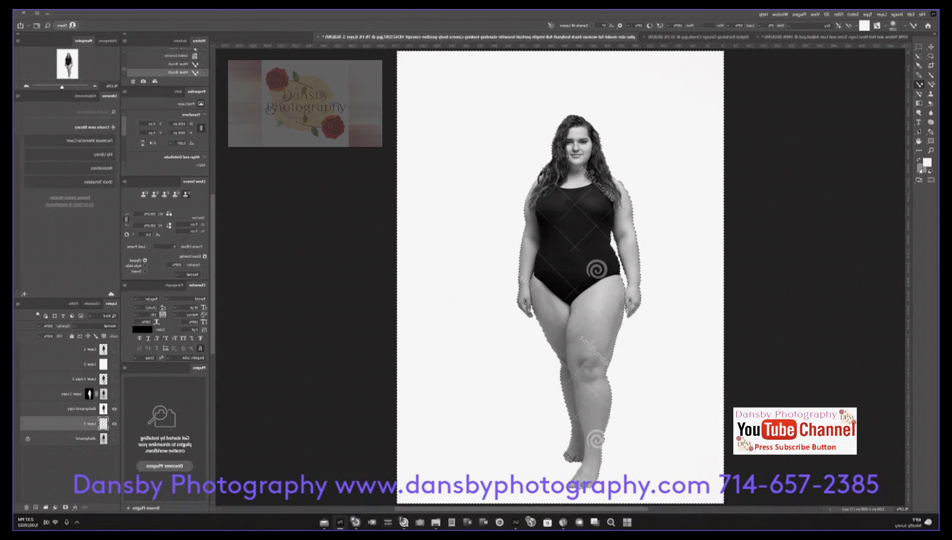
pyautogui.click(922, 169)
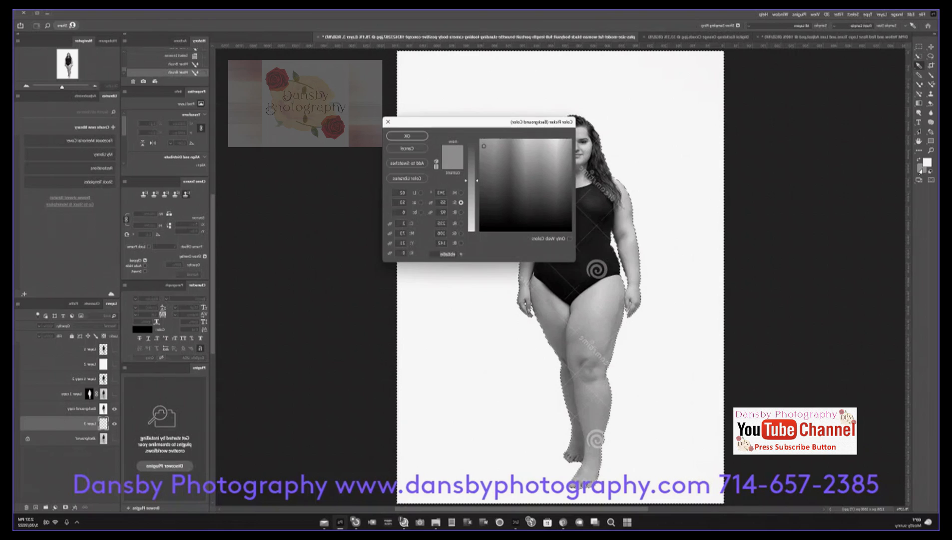
pyautogui.click(407, 135)
pyautogui.press('x')
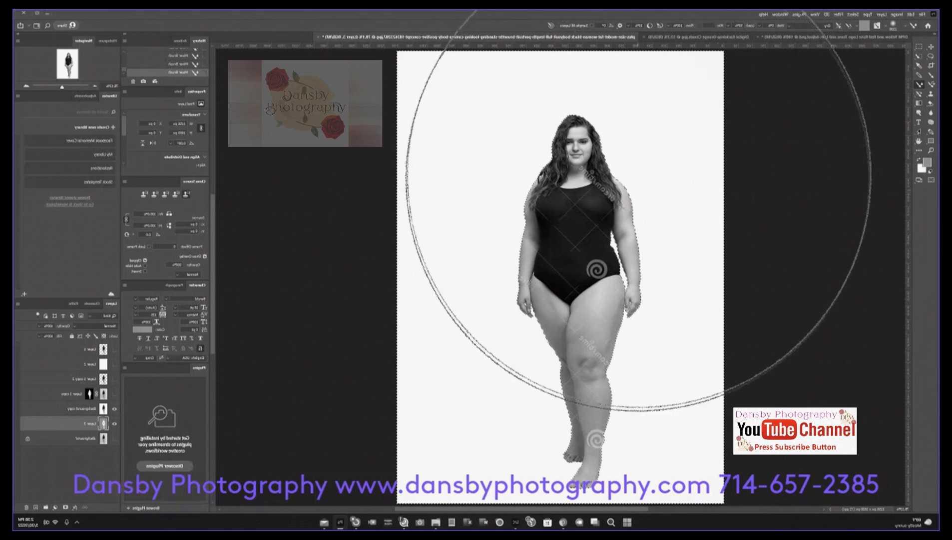
pyautogui.press('[')
pyautogui.press('[')
pyautogui.press('[')
pyautogui.press('[')
pyautogui.press('[')
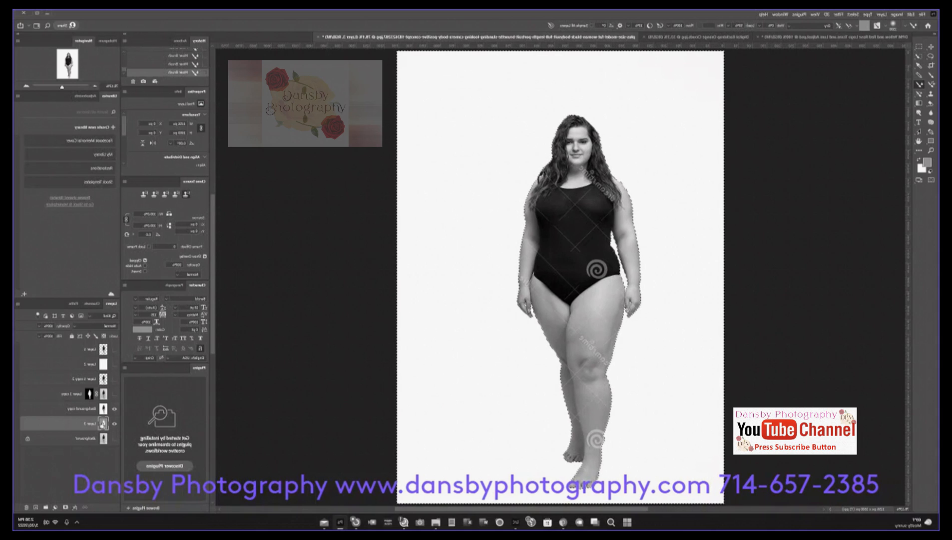
# Step: Hide and reshow Background copy to check the layer beneath, and paint its selected backdrop gray with the Mixer Brush
pyautogui.click(108, 444)
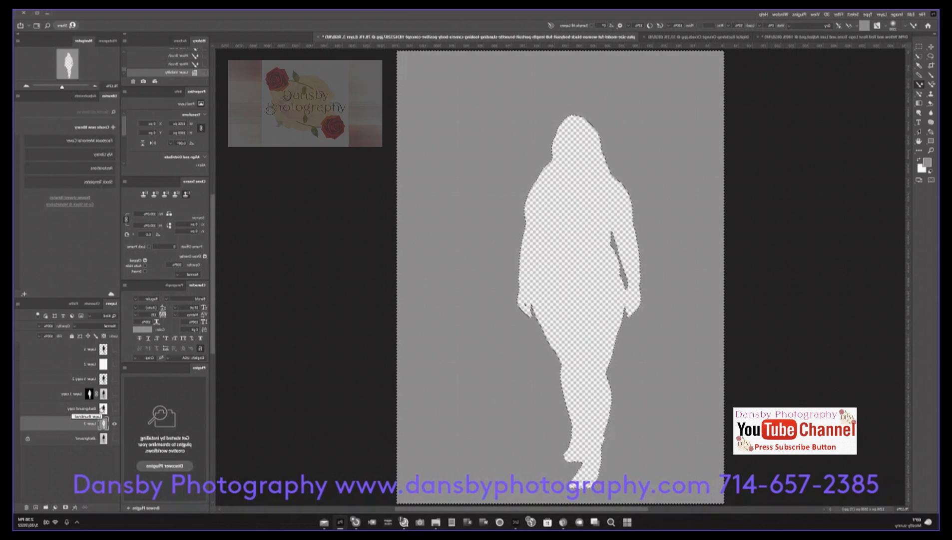
pyautogui.click(114, 408)
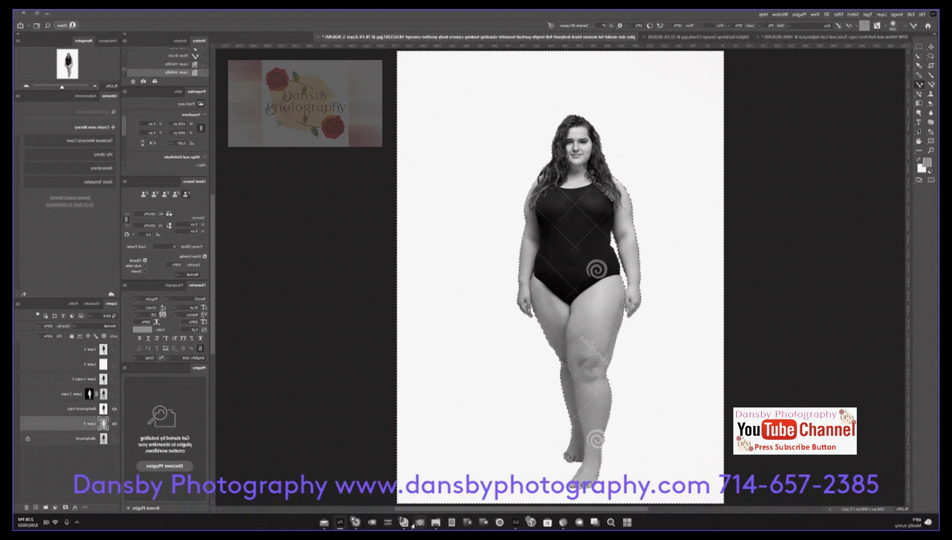
pyautogui.click(93, 408)
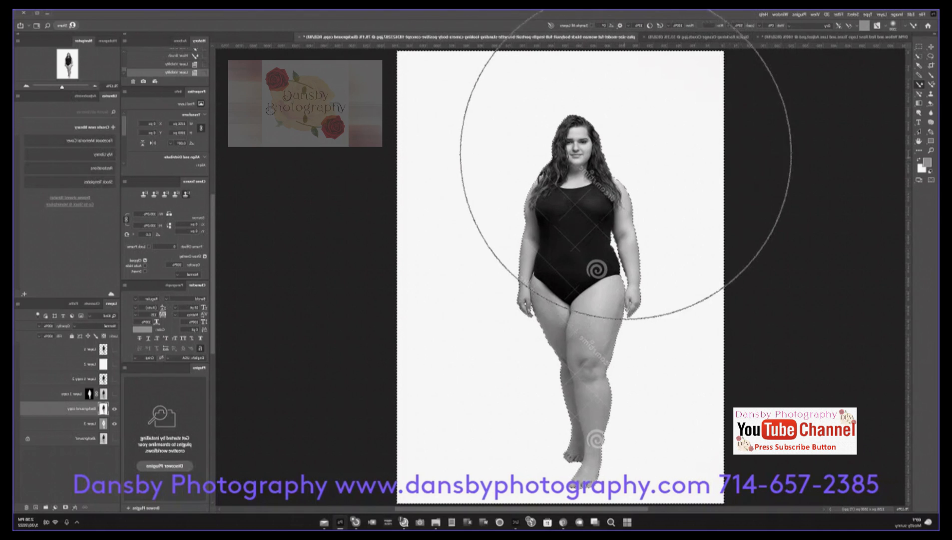
pyautogui.moveTo(695, 138)
pyautogui.mouseDown()
pyautogui.moveTo(555, 142)
pyautogui.moveTo(335, 166)
pyautogui.moveTo(487, 176)
pyautogui.moveTo(737, 217)
pyautogui.moveTo(705, 272)
pyautogui.moveTo(367, 317)
pyautogui.moveTo(391, 411)
pyautogui.moveTo(598, 440)
pyautogui.moveTo(686, 421)
pyautogui.moveTo(706, 437)
pyautogui.moveTo(730, 396)
pyautogui.moveTo(622, 330)
pyautogui.moveTo(605, 427)
pyautogui.moveTo(724, 309)
pyautogui.moveTo(440, 383)
pyautogui.moveTo(335, 240)
pyautogui.moveTo(463, 51)
pyautogui.moveTo(699, 60)
pyautogui.moveTo(733, 83)
pyautogui.mouseUp()
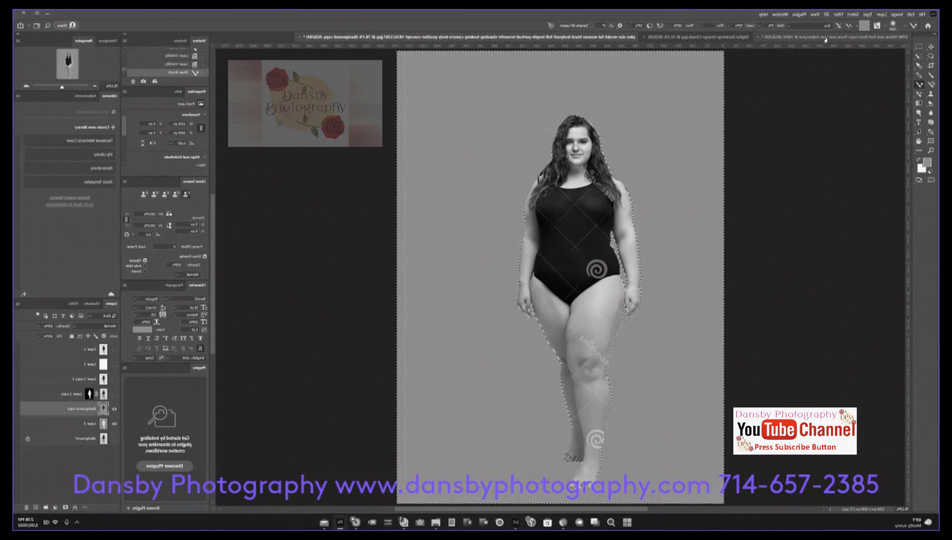
# Step: Copy the camouflage texture from the digital backdrop document into the woman's photo and place its layer directly beneath Background copy
pyautogui.click(685, 38)
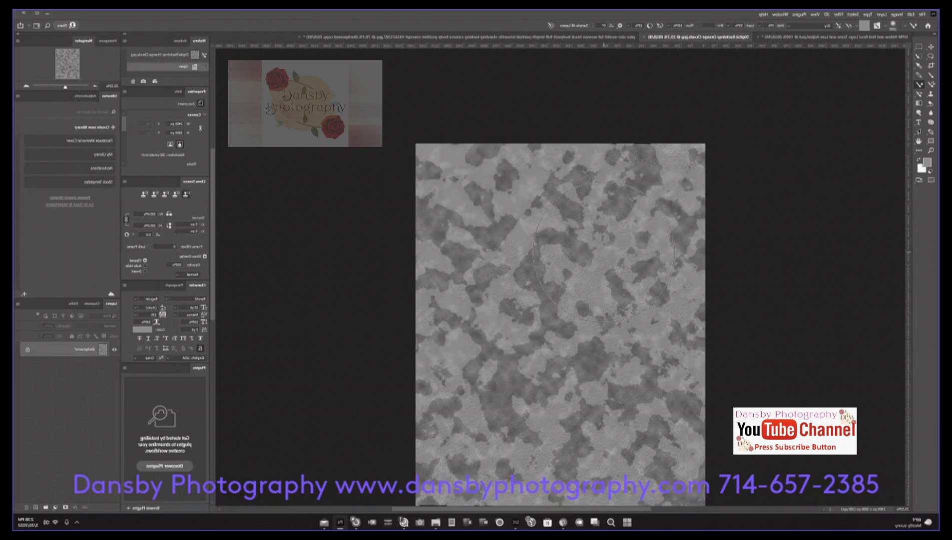
pyautogui.press('v')
pyautogui.moveTo(572, 388); pyautogui.dragTo(566, 316)
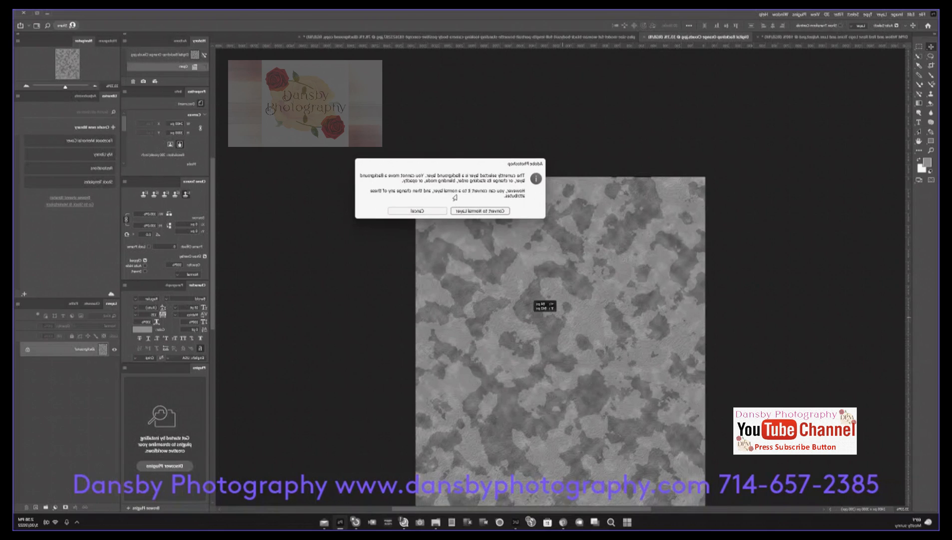
pyautogui.click(417, 210)
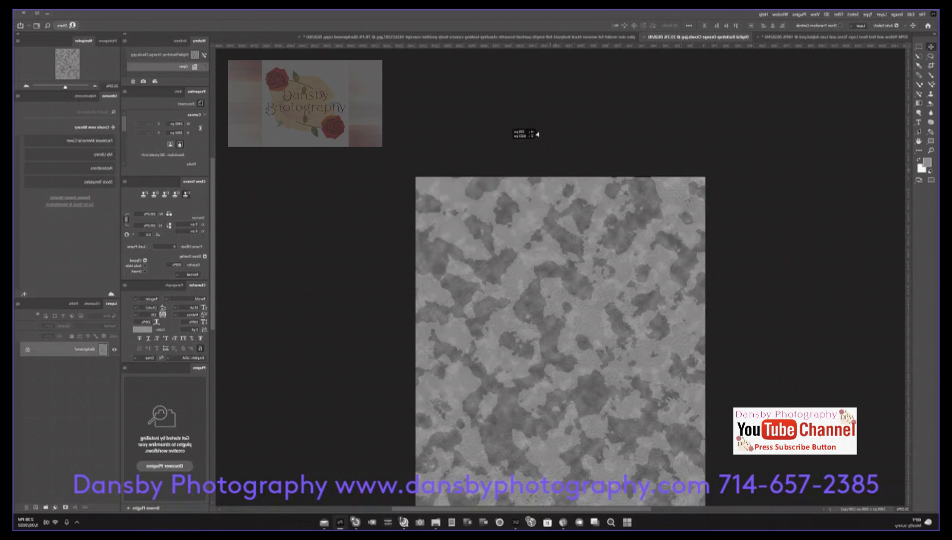
pyautogui.click(521, 37)
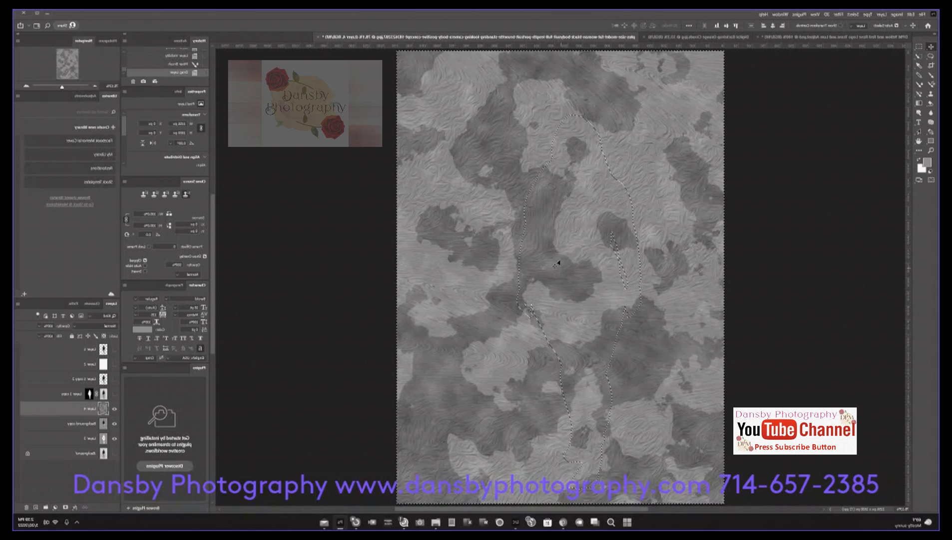
pyautogui.moveTo(82, 411); pyautogui.dragTo(81, 432)
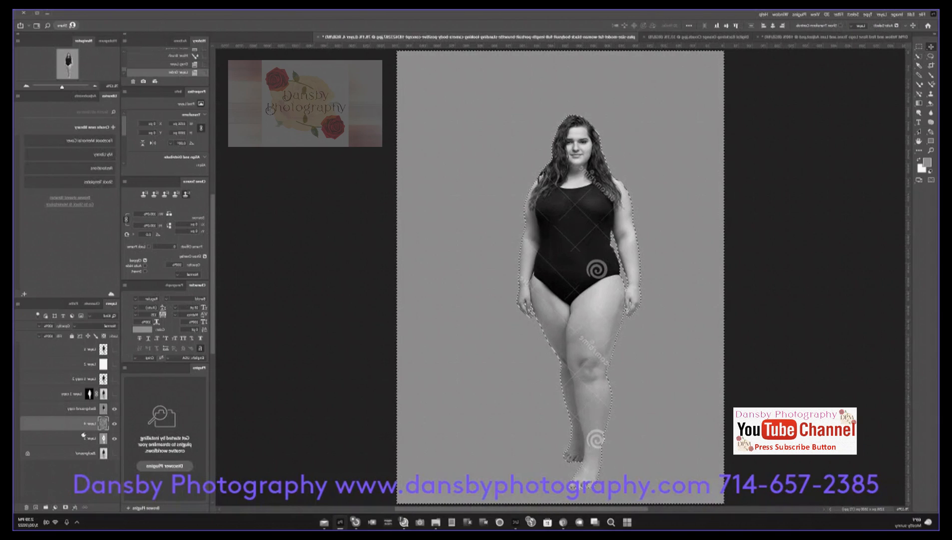
# Step: Try masking Background copy with the backdrop selection, and undo the layer mask
pyautogui.click(86, 409)
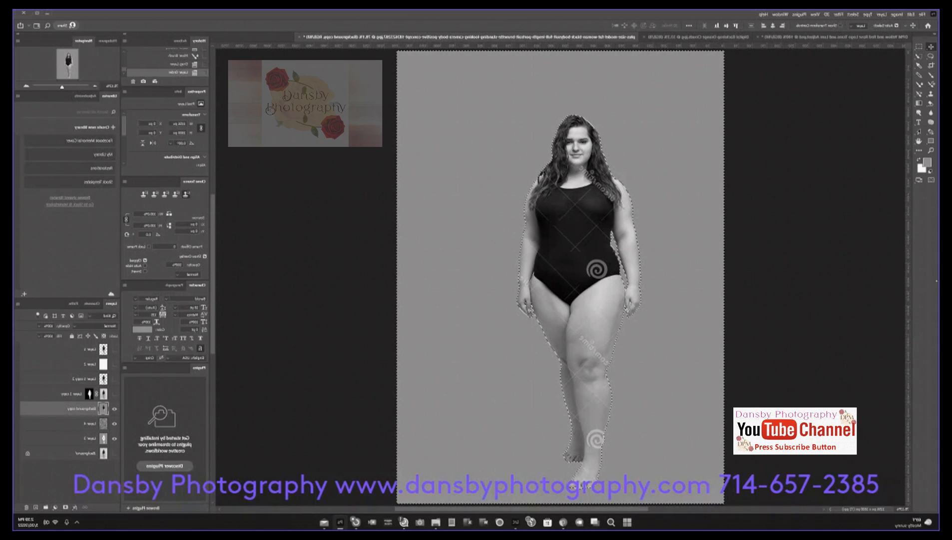
pyautogui.press('x')
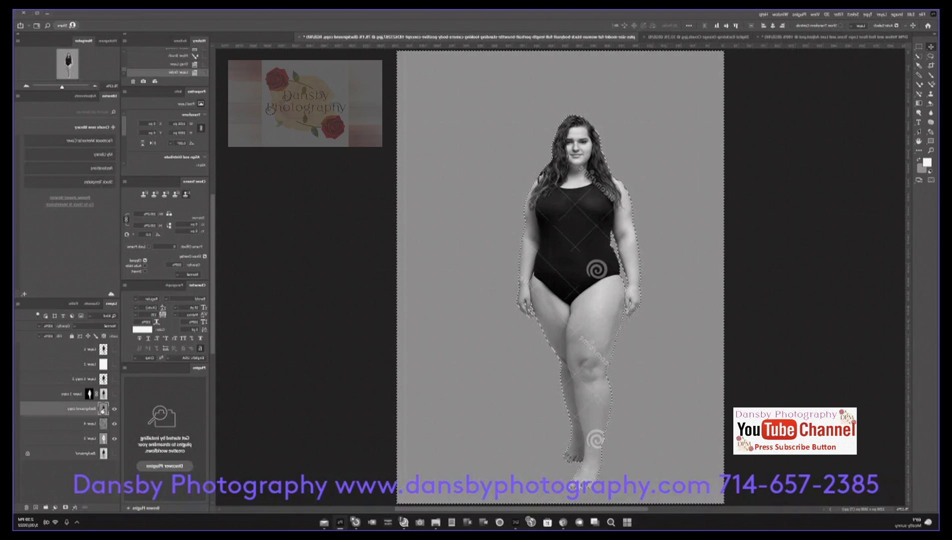
pyautogui.click(65, 507)
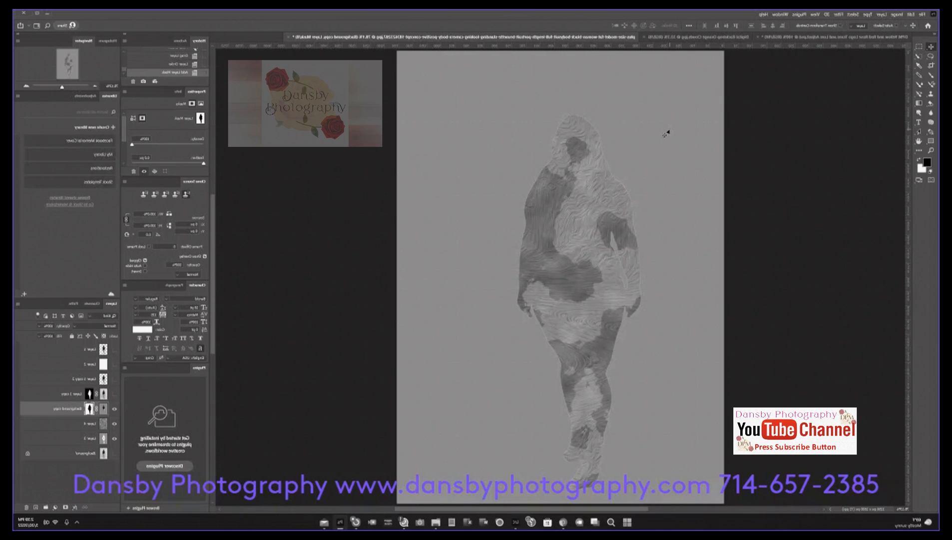
pyautogui.hotkey('ctrl', 'z')
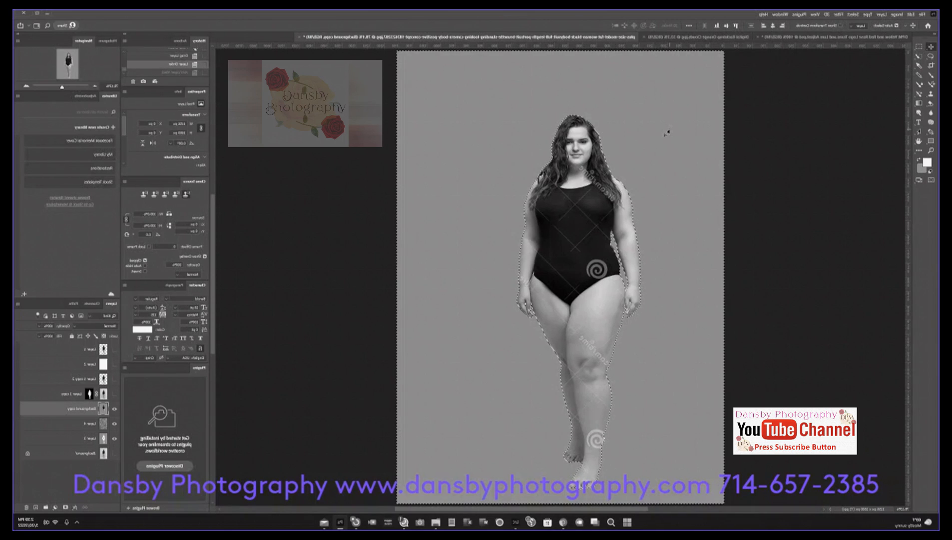
# Step: Invert the selection so it covers the woman instead of the backdrop
pyautogui.click(853, 14)
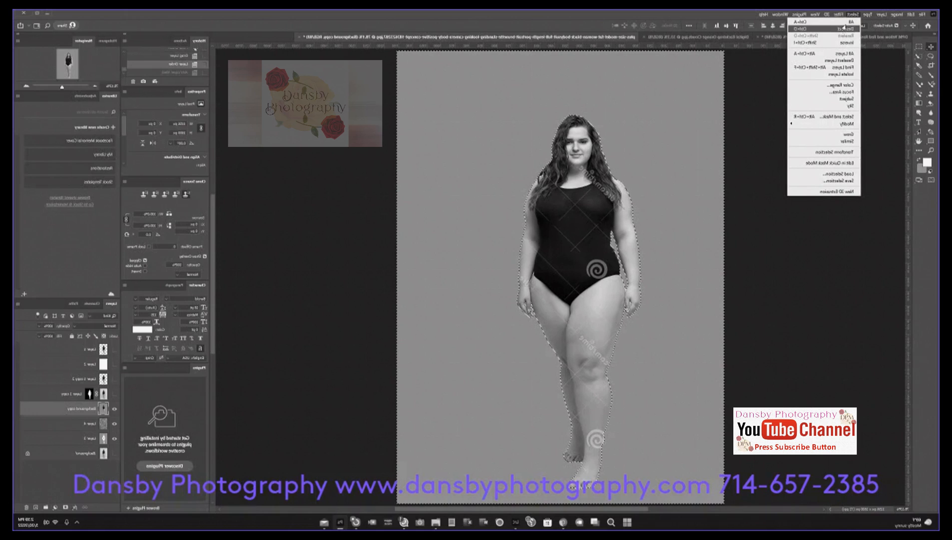
pyautogui.click(845, 44)
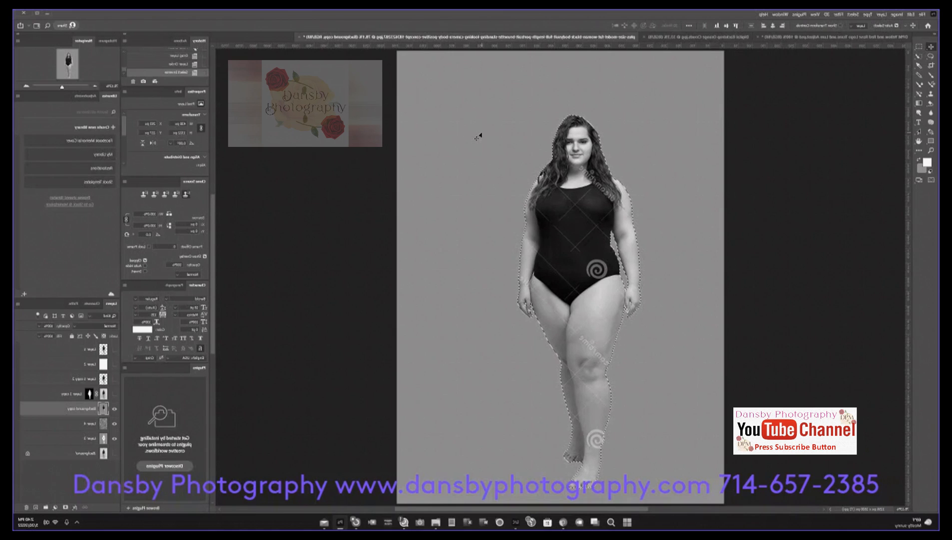
# Step: Try painting white over the selected woman on Background copy with the Mixer Brush, and undo the stroke
pyautogui.press('s')
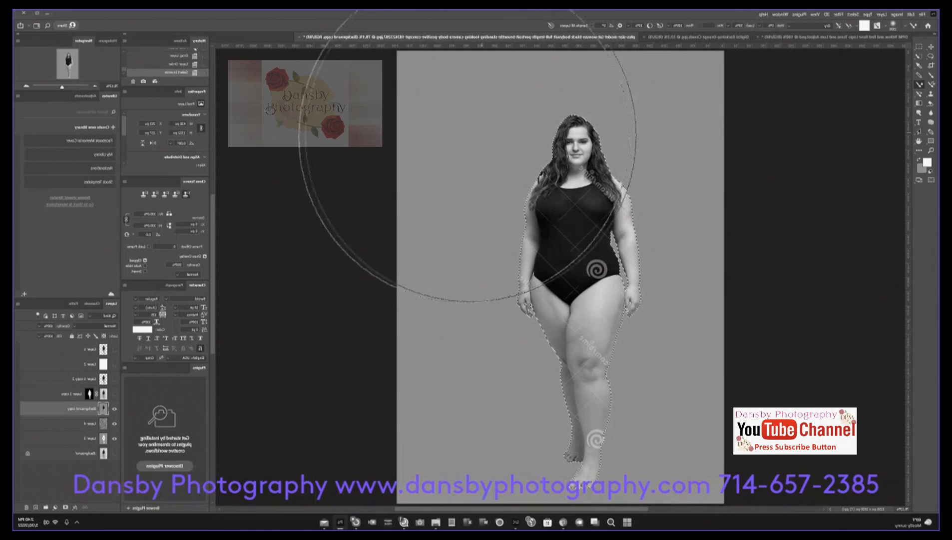
pyautogui.moveTo(510, 142); pyautogui.dragTo(657, 113)
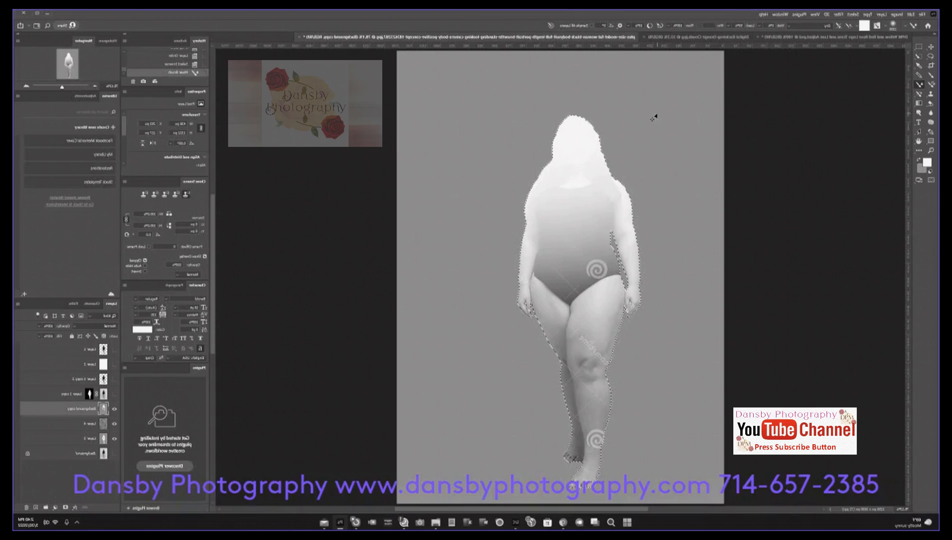
pyautogui.hotkey('ctrl', 'z')
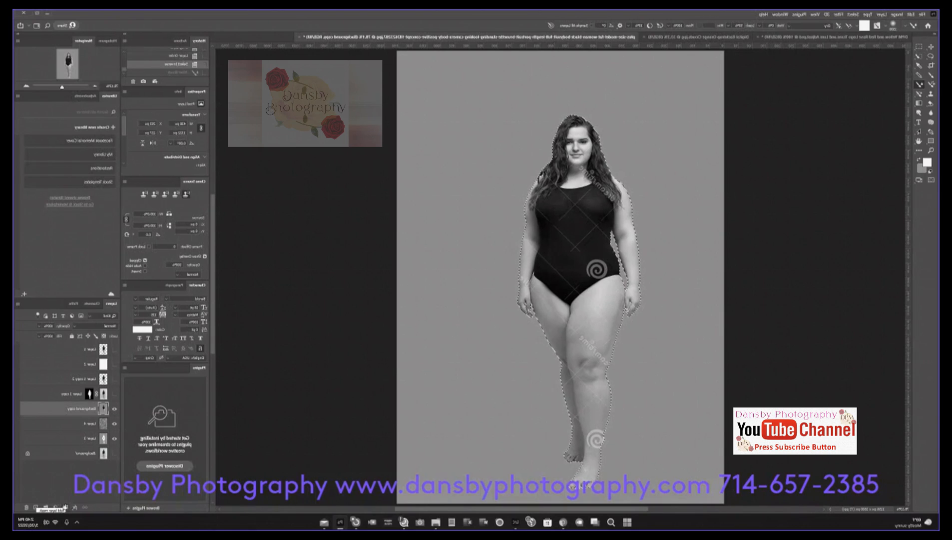
# Step: Add a layer mask to Background copy from the selection of the woman, exposing the camouflage texture around her
pyautogui.click(65, 507)
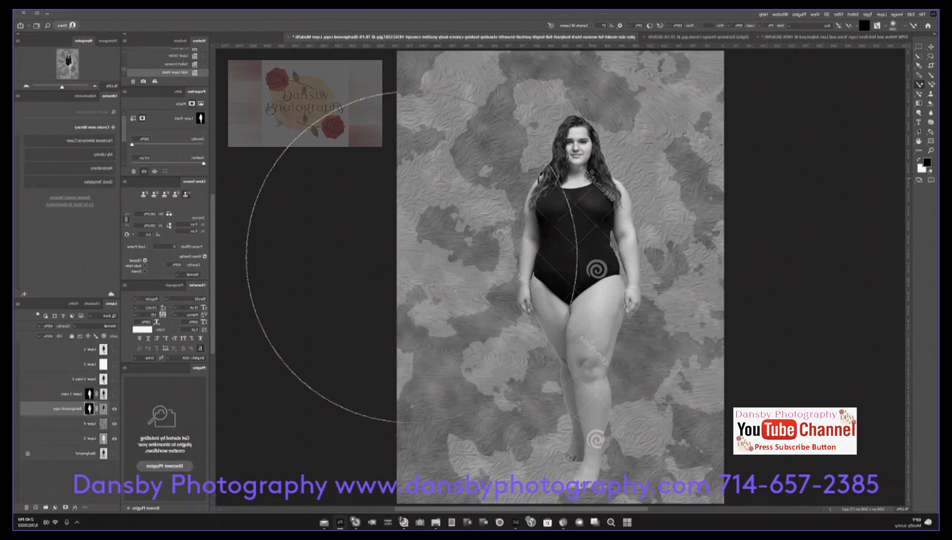
# Step: Hide Background copy and the backdrop layers, and show the cutout layer just below the white layer to view it alone
pyautogui.click(114, 408)
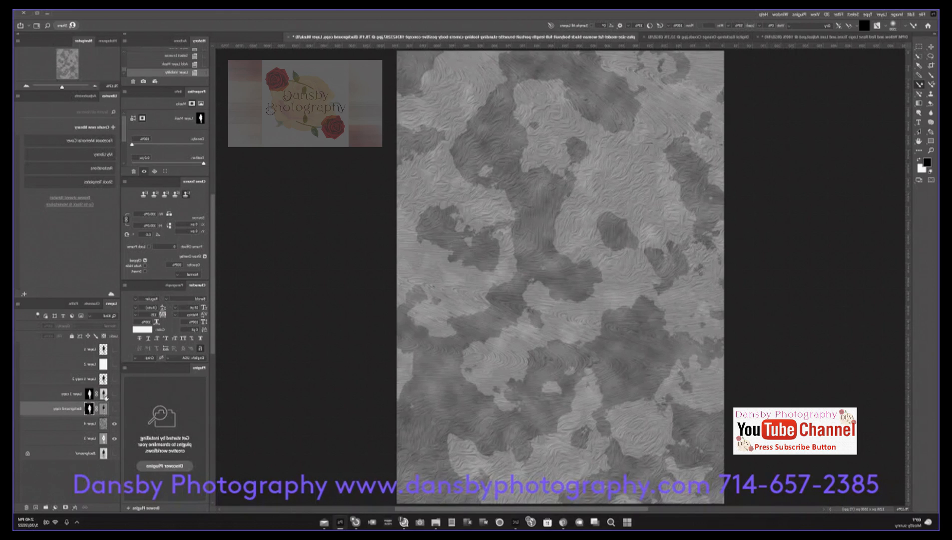
pyautogui.click(114, 379)
pyautogui.click(115, 423)
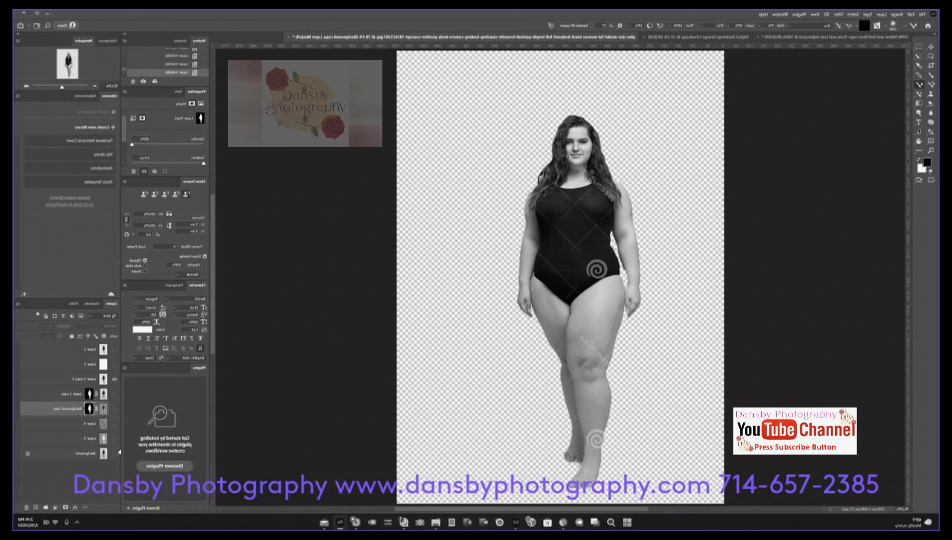
# Step: Show Background, the two backdrop layers, Background copy and the masked layer above it
pyautogui.click(114, 454)
pyautogui.click(114, 409)
pyautogui.click(114, 394)
pyautogui.click(115, 438)
pyautogui.click(114, 424)
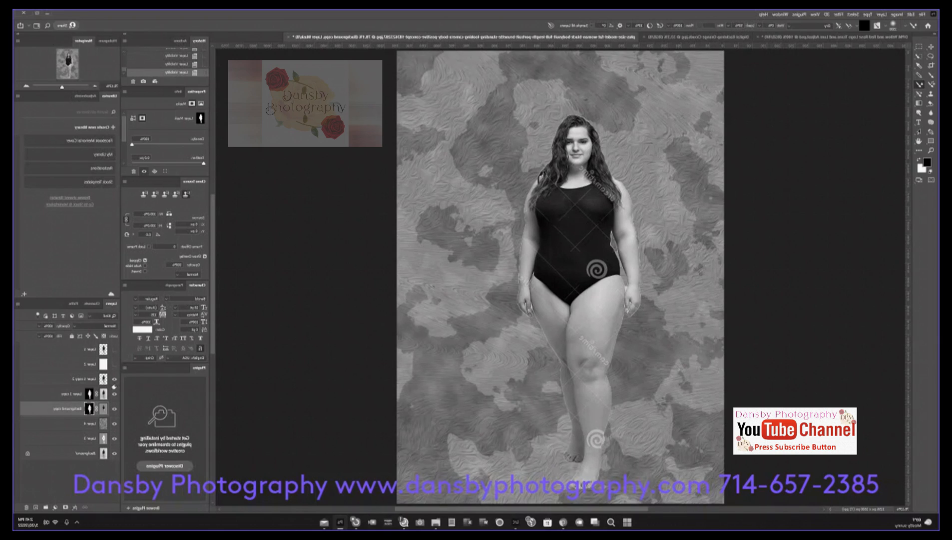